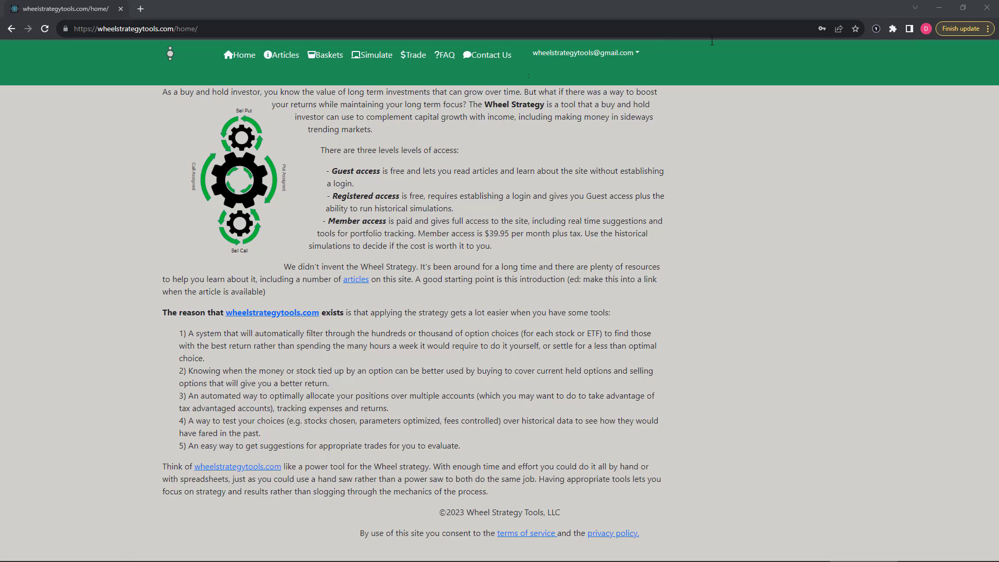
Create a new basket named "SPY Only".
left_click(331, 54)
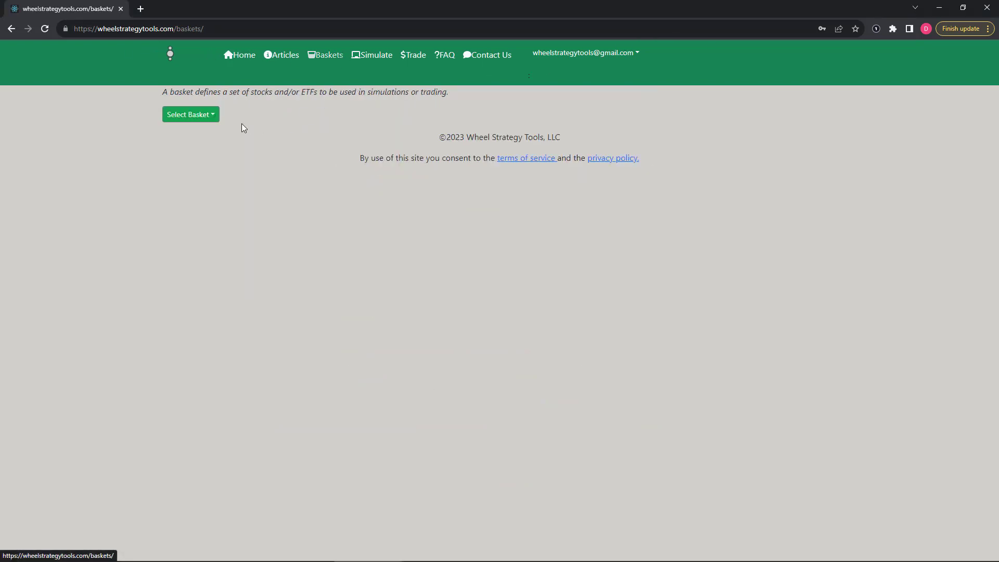
left_click(209, 116)
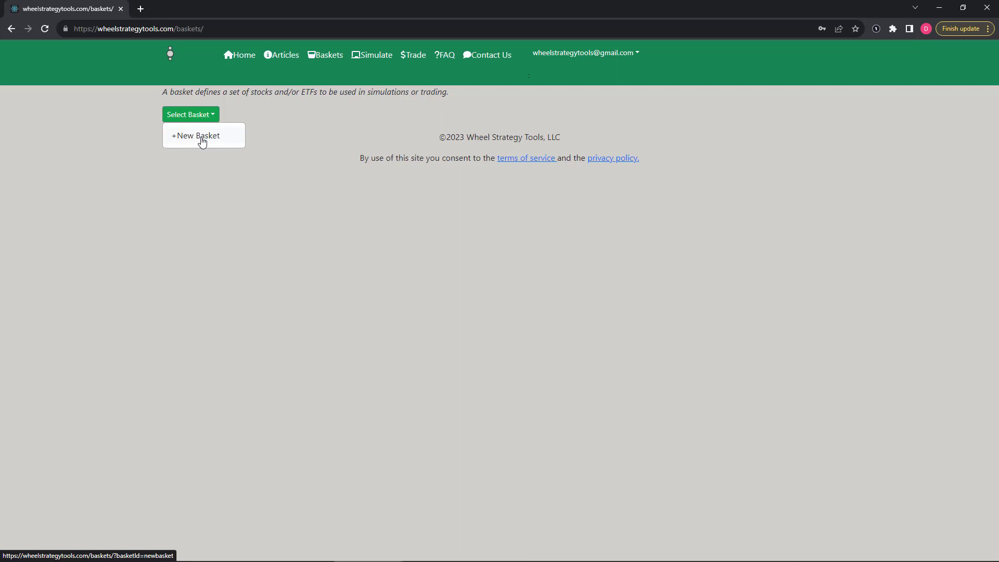
left_click(203, 142)
left_click(263, 144)
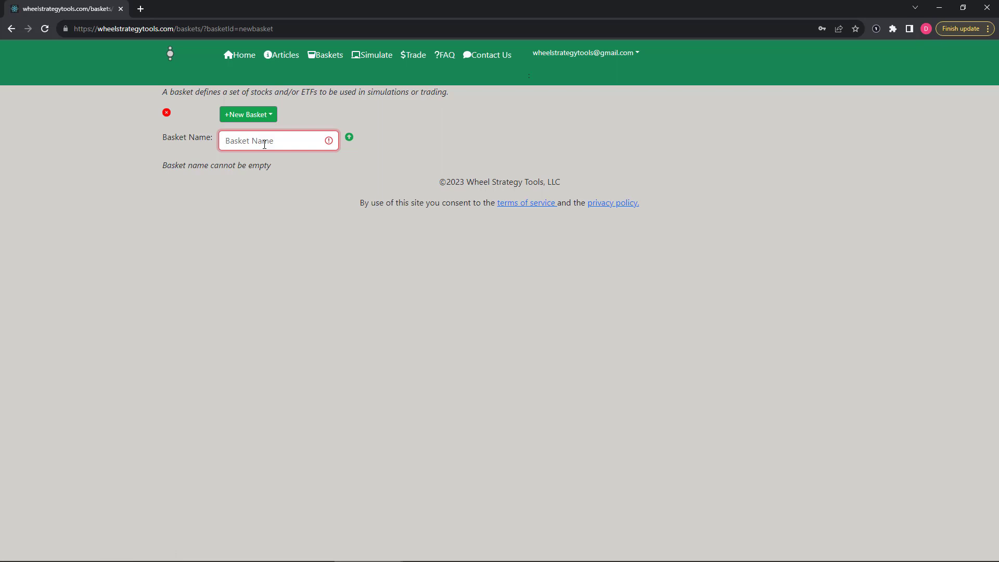
type("SPY Only")
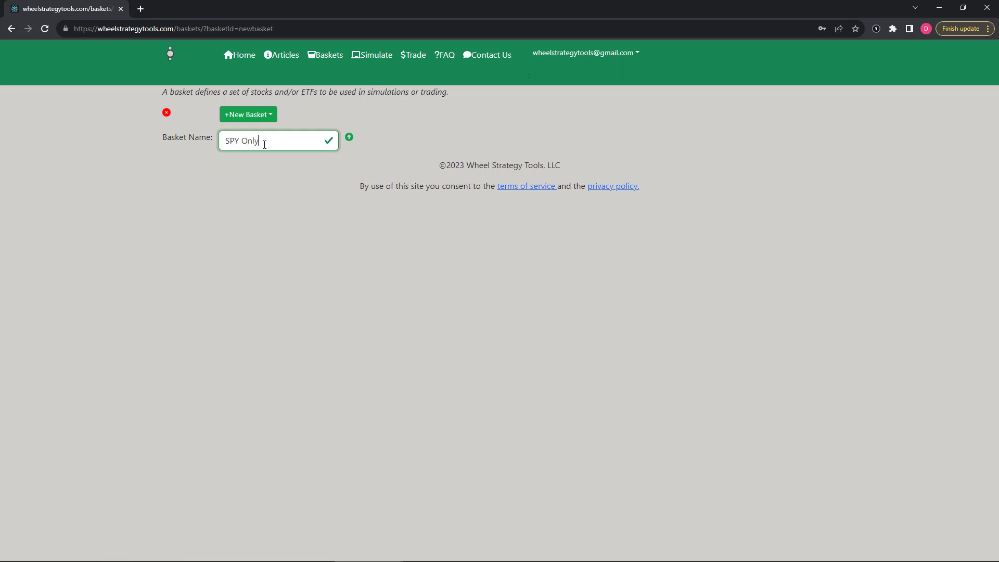
key("Return")
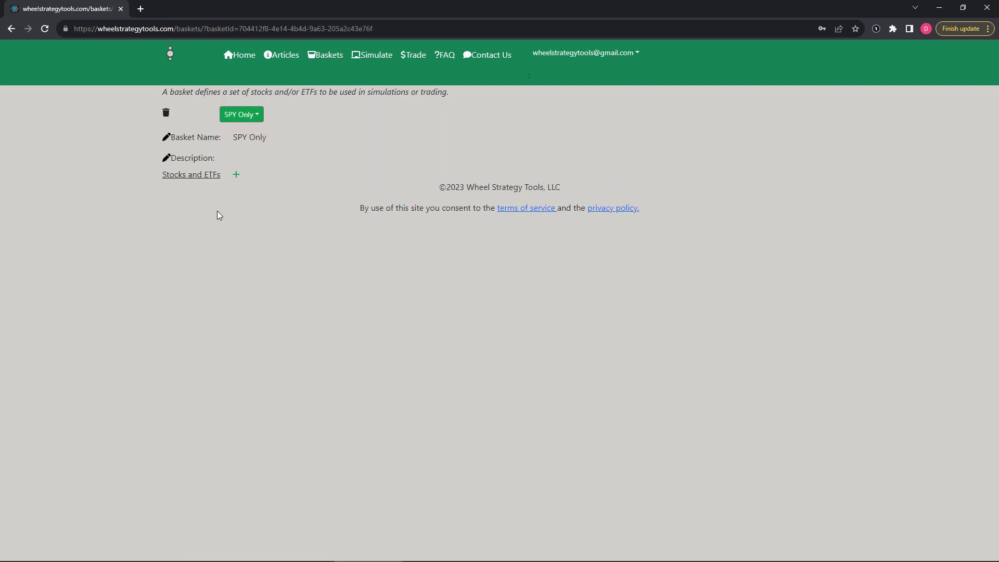
Add the SPY symbol, SPDR S&P 500 ETF Trust, to the basket's stocks and ETFs.
left_click(236, 174)
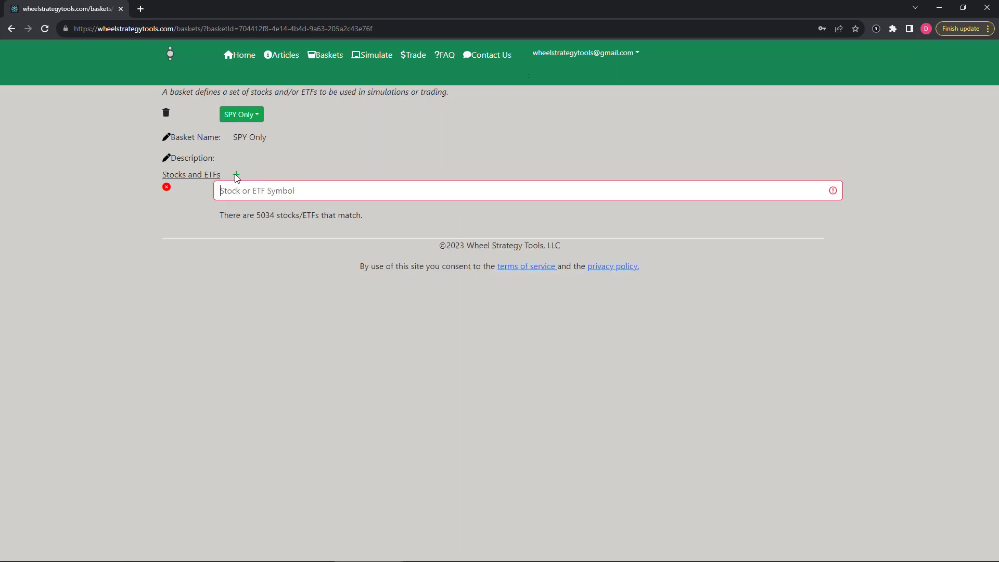
type("SPY")
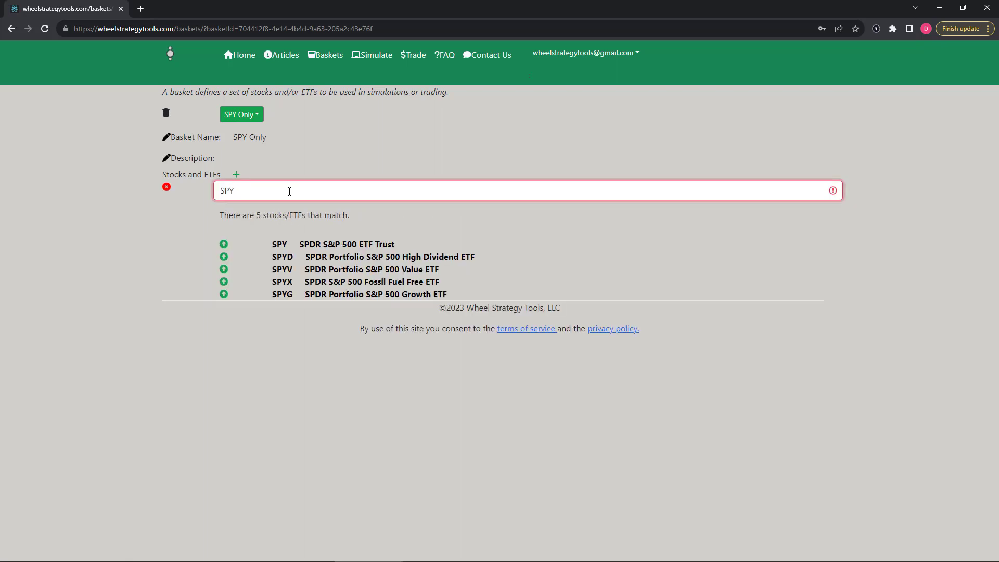
left_click(279, 243)
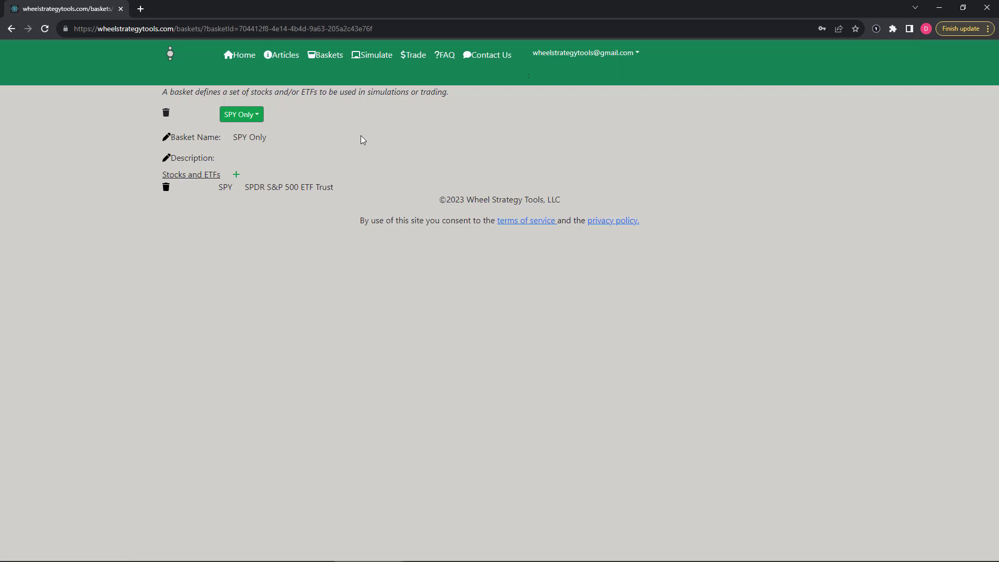
Create a new simulation scenario named "SPY Only Scenario".
left_click(378, 57)
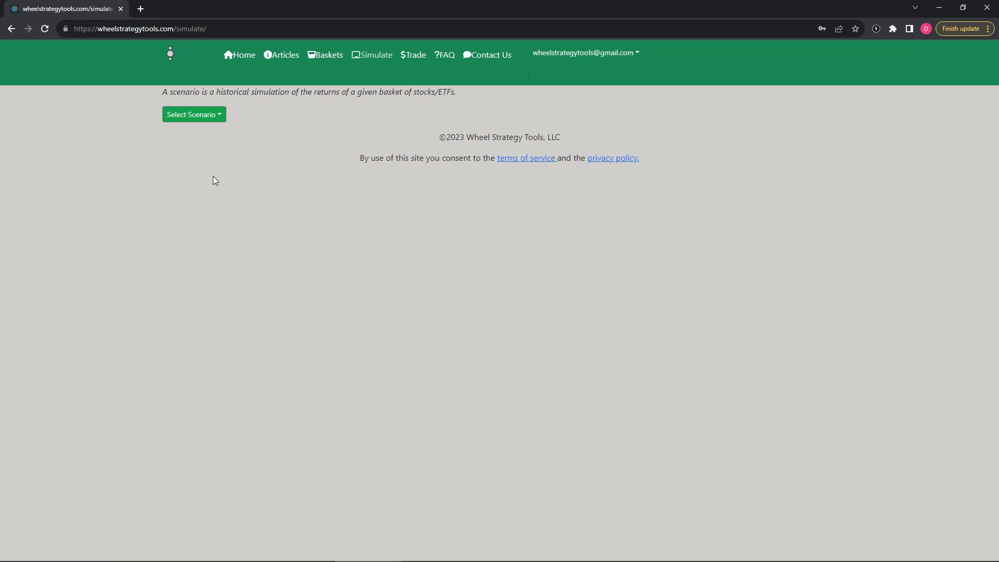
left_click(220, 119)
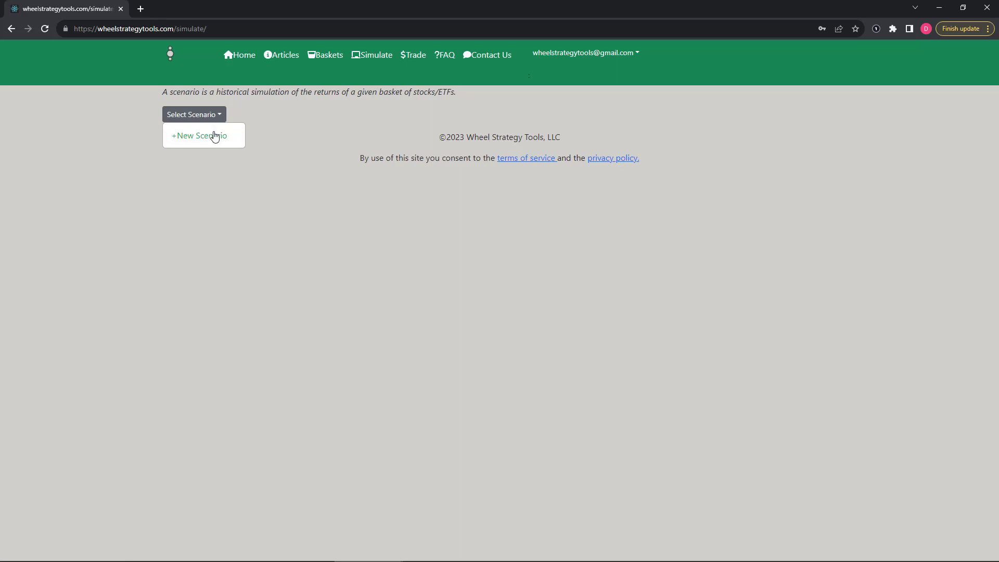
left_click(212, 137)
left_click(266, 139)
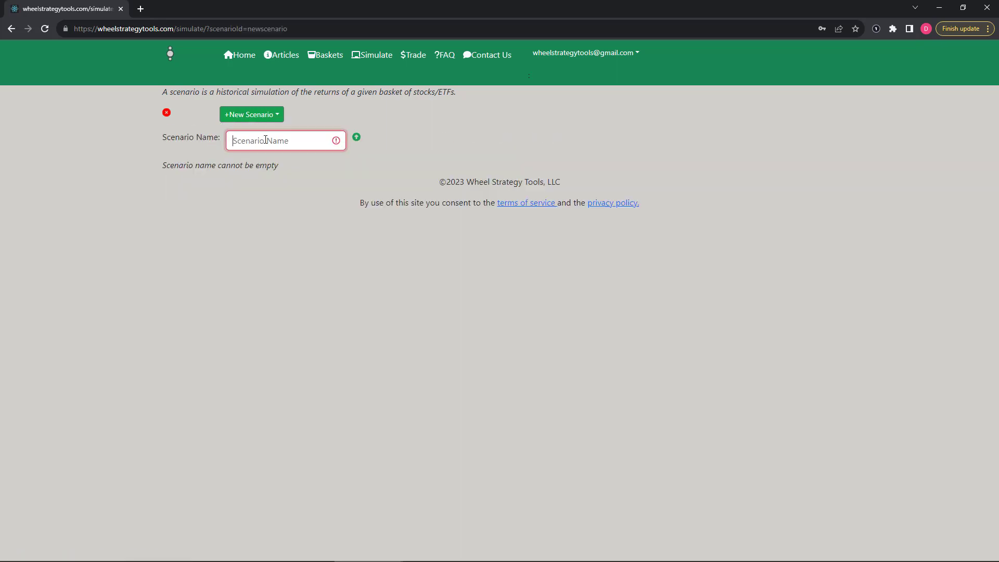
type("SPY Only S")
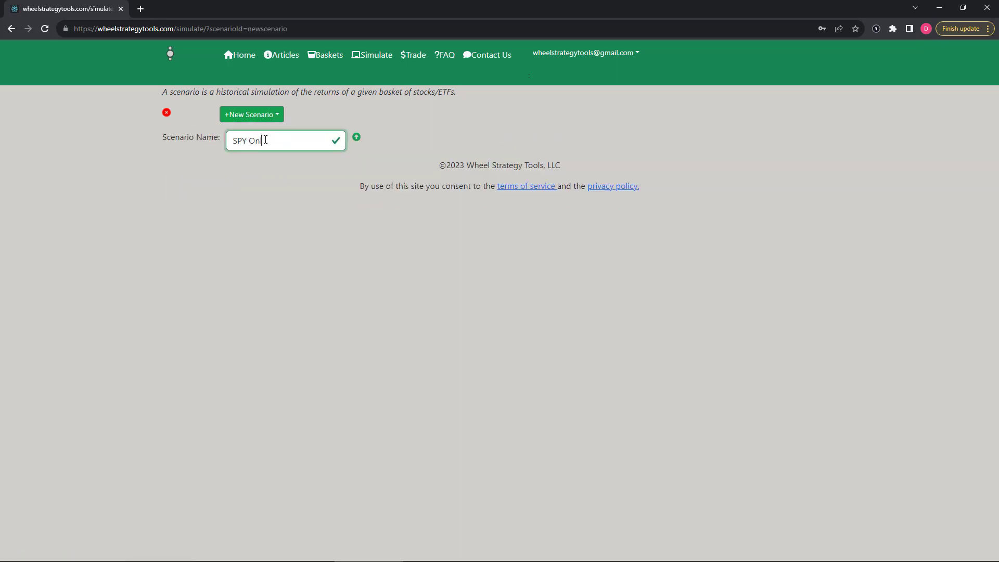
type("cenarpo")
key("BackSpace")
key("BackSpace")
key("BackSpace")
type("rio")
left_click(357, 137)
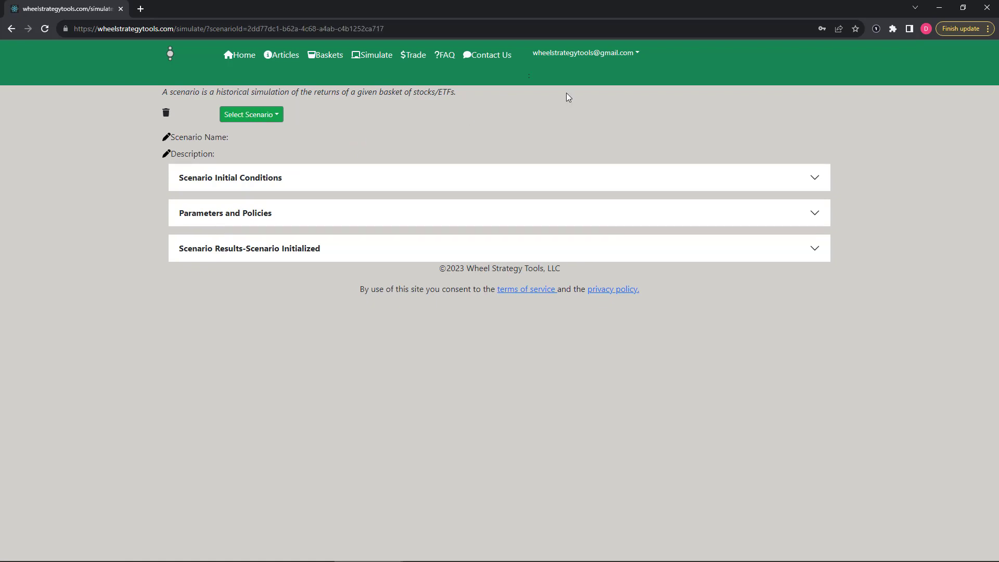
Add an account named "Account 1" to the scenario's initial conditions.
left_click(817, 183)
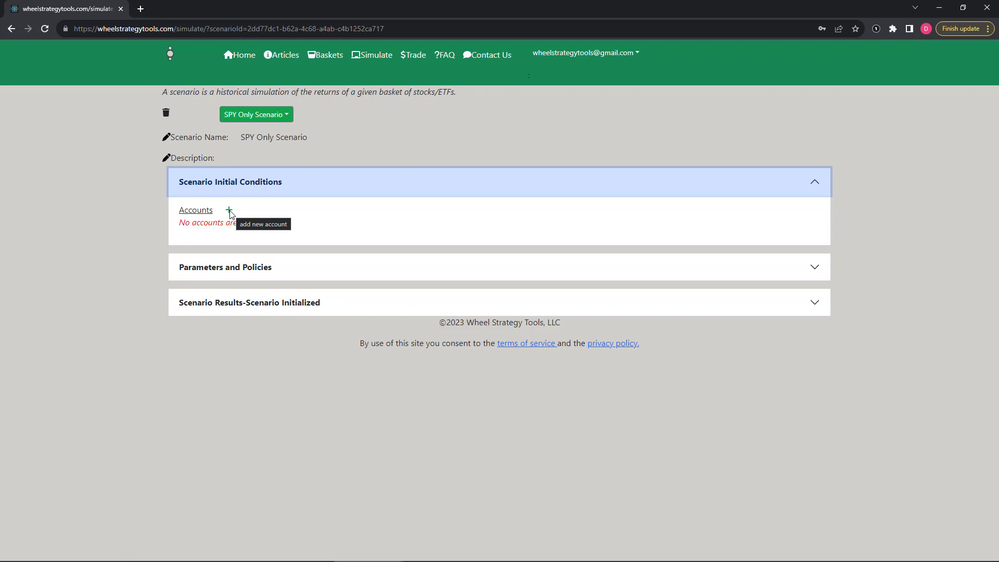
left_click(229, 211)
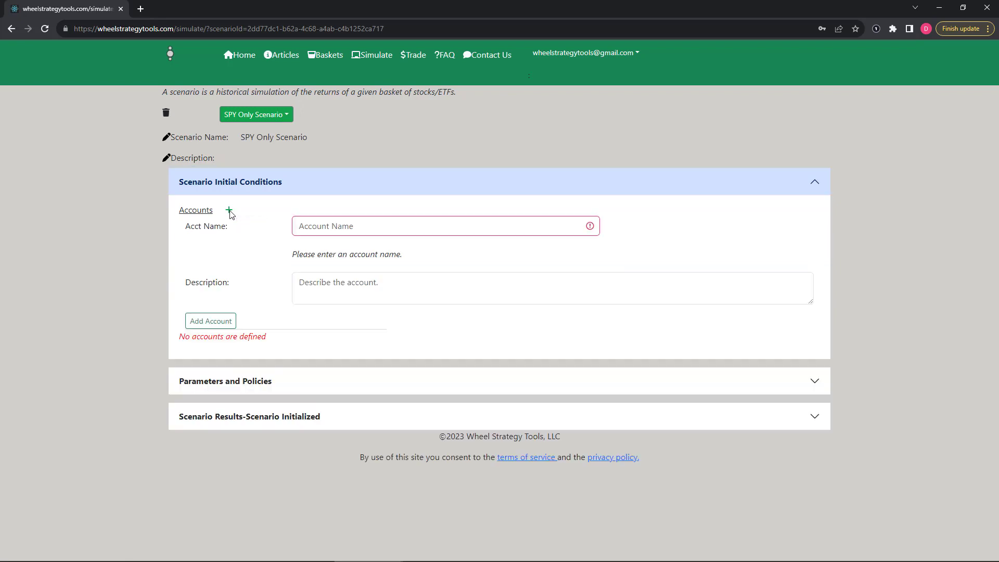
left_click(366, 227)
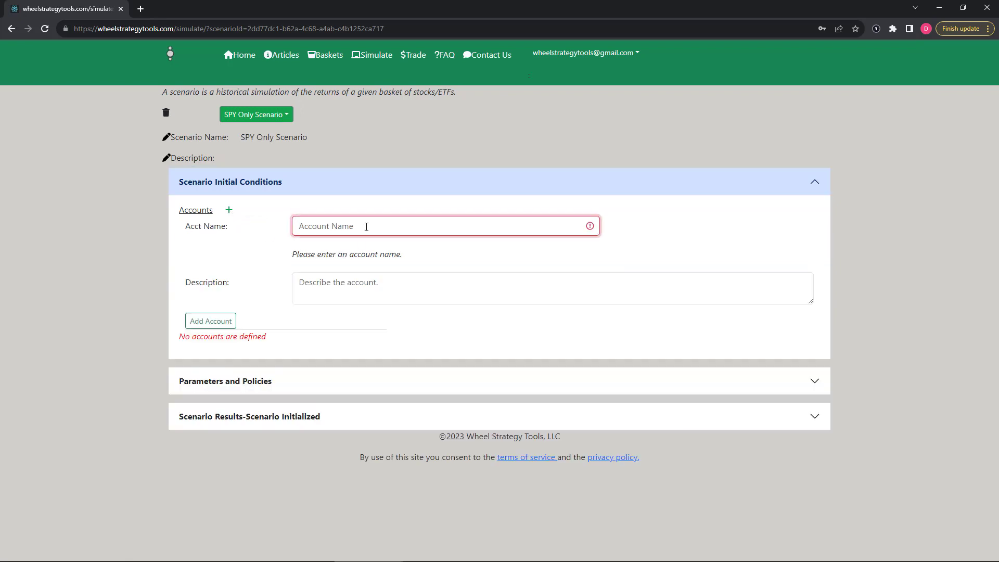
type("Account 1")
left_click(211, 321)
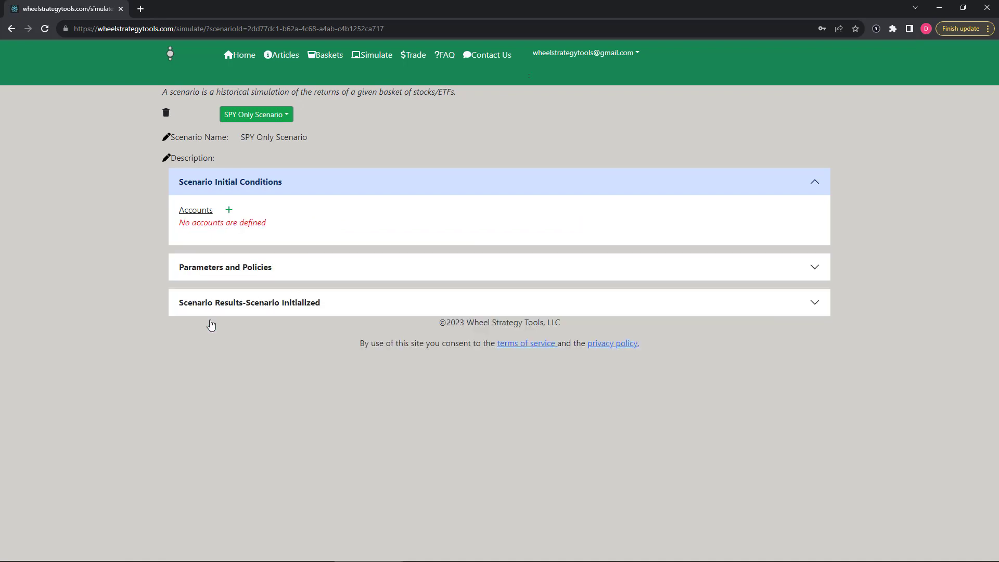
Record a cash deposit of 45000 in Account 1, leaving the date at its default, and collapse the initial conditions.
left_click(804, 238)
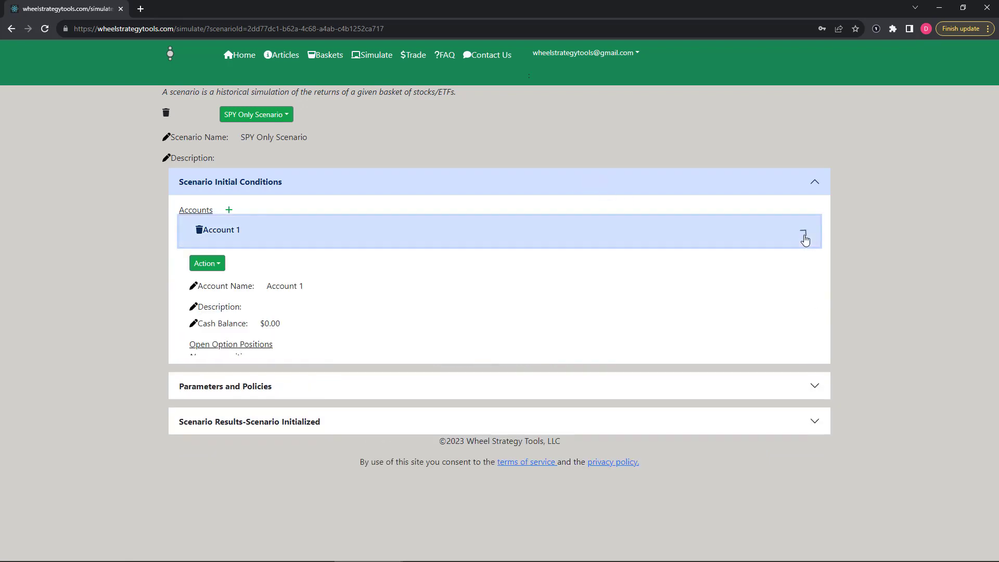
left_click(216, 266)
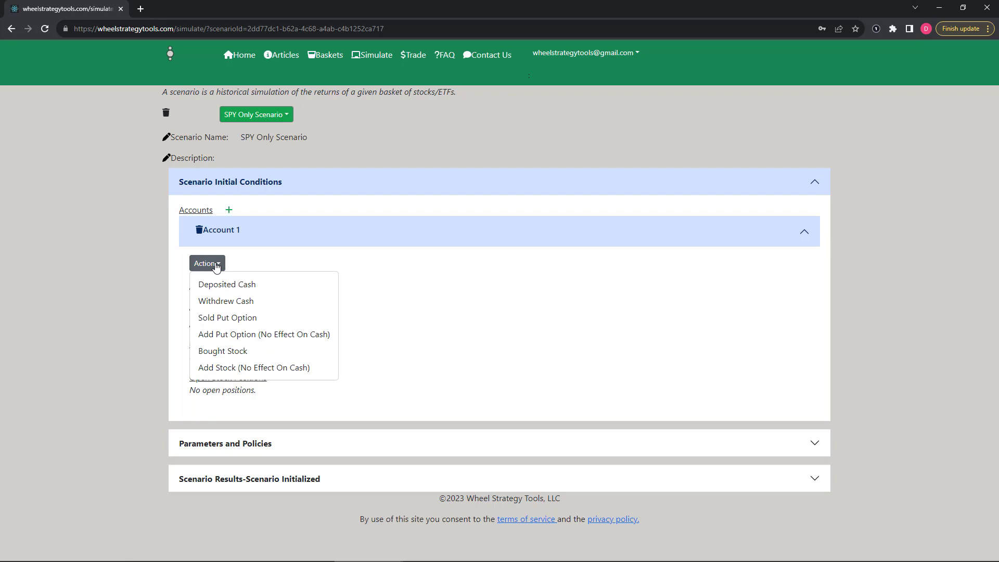
left_click(237, 284)
left_click(240, 282)
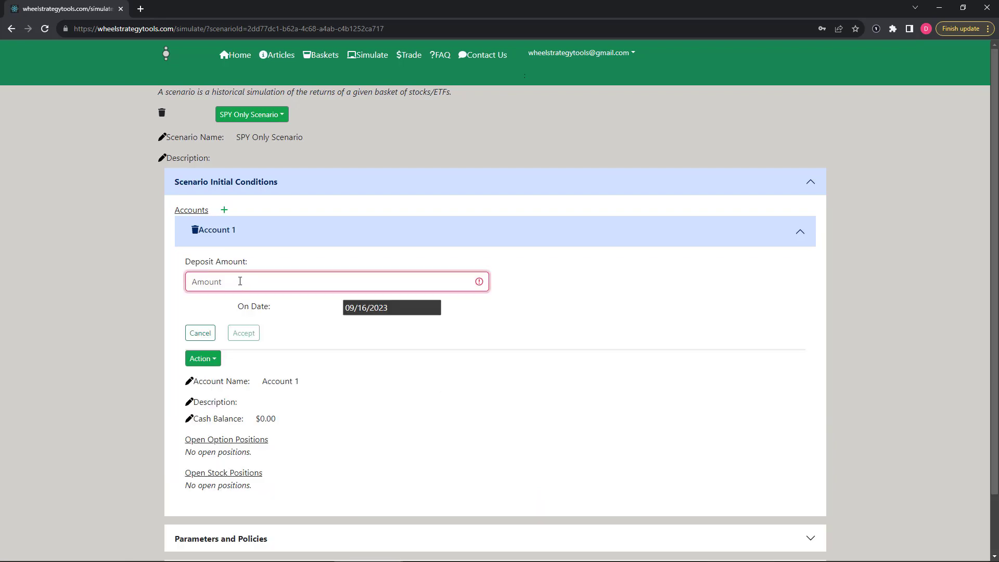
type("45000")
left_click(242, 333)
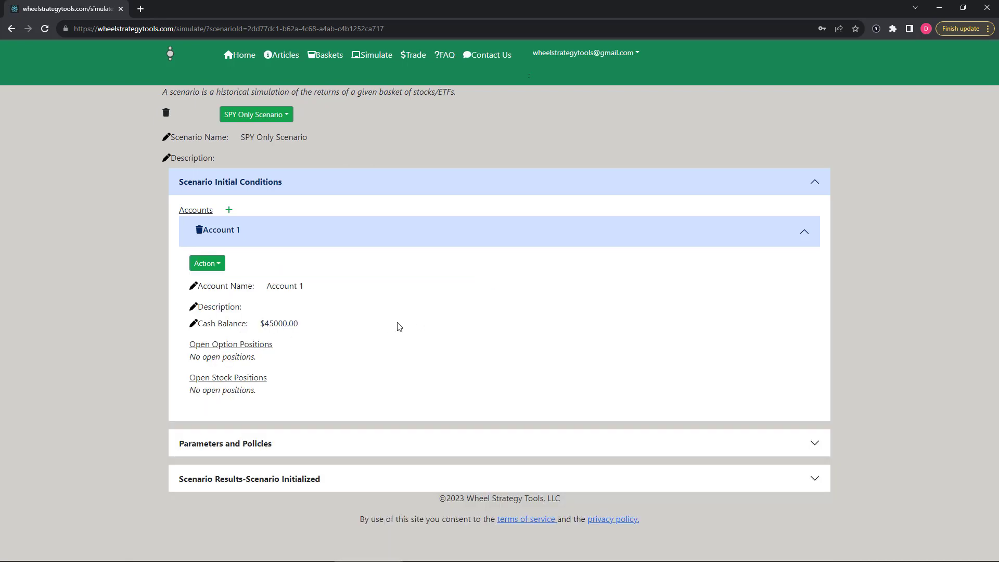
left_click(813, 185)
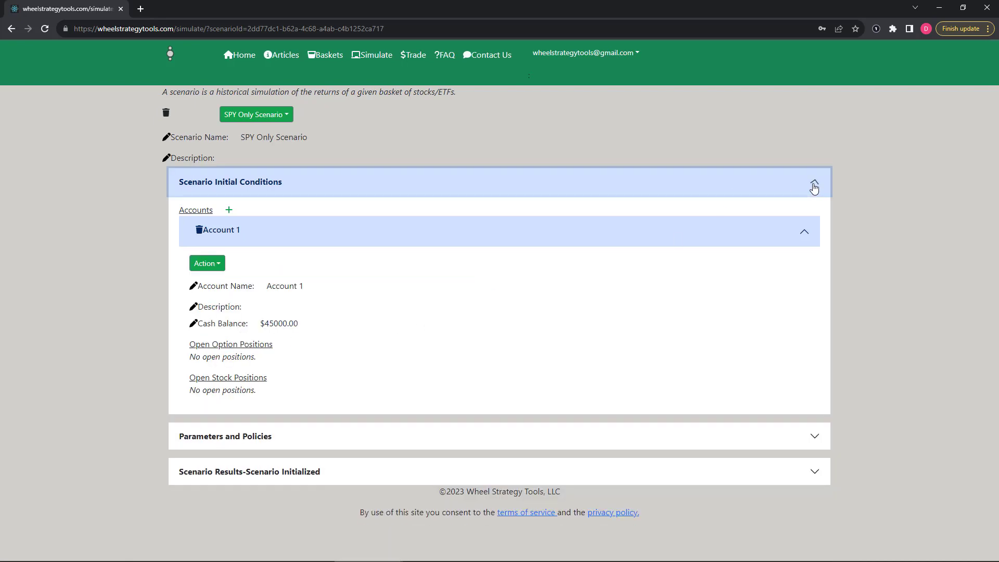
Select the "SPY Only" basket in the scenario's parameters and policies.
left_click(806, 221)
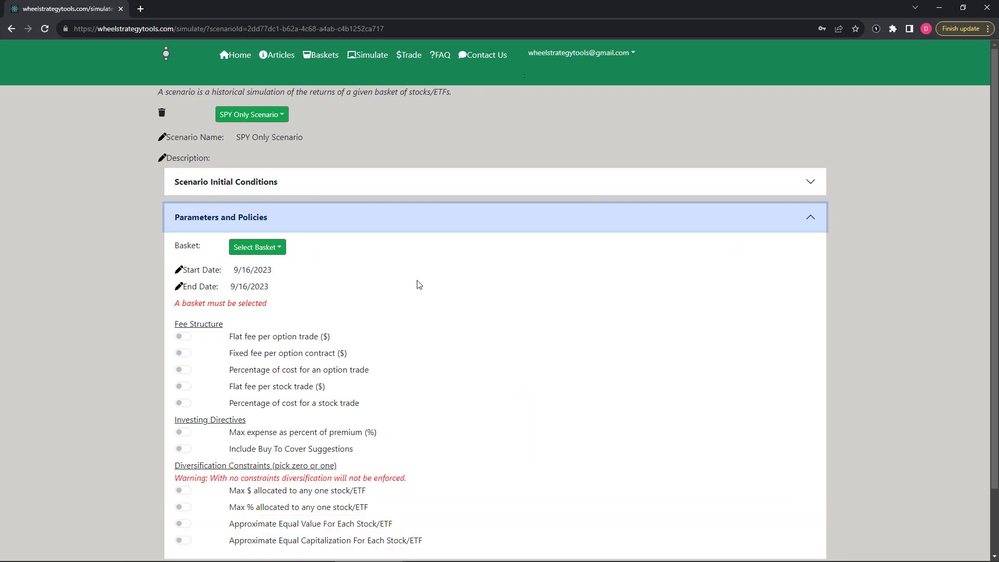
left_click(281, 250)
left_click(268, 268)
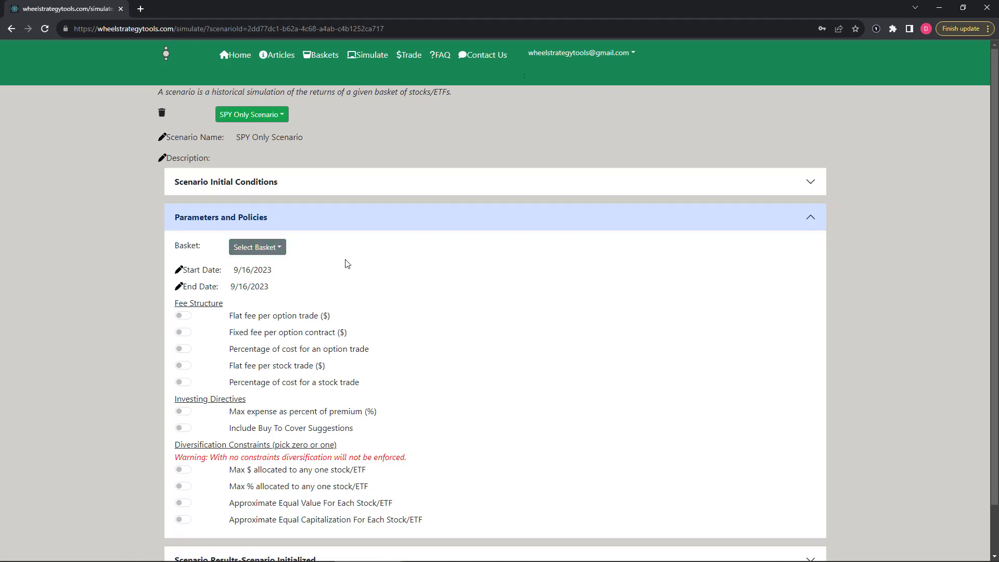
Set the scenario's start date to 10/31/2022.
left_click(178, 270)
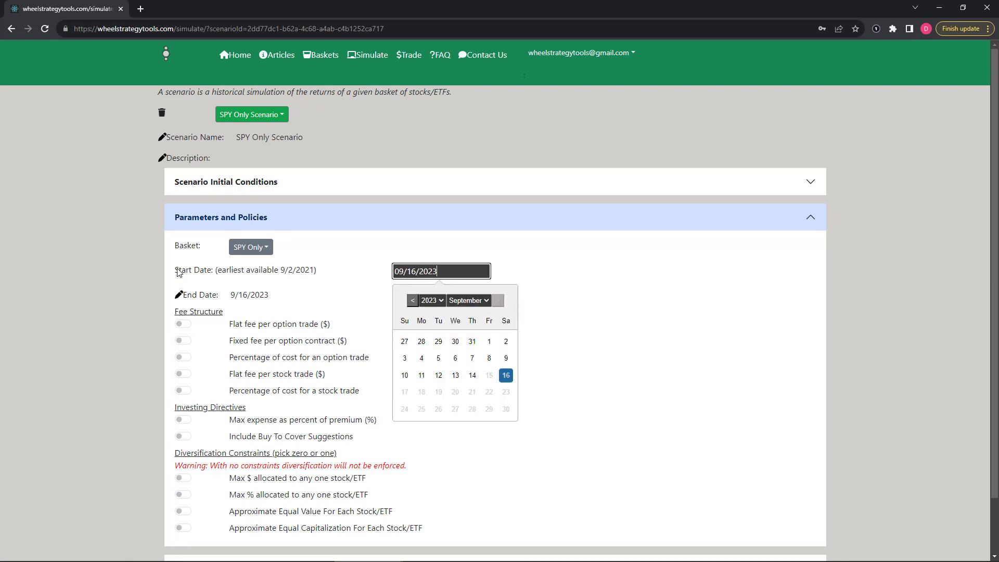
left_click(432, 300)
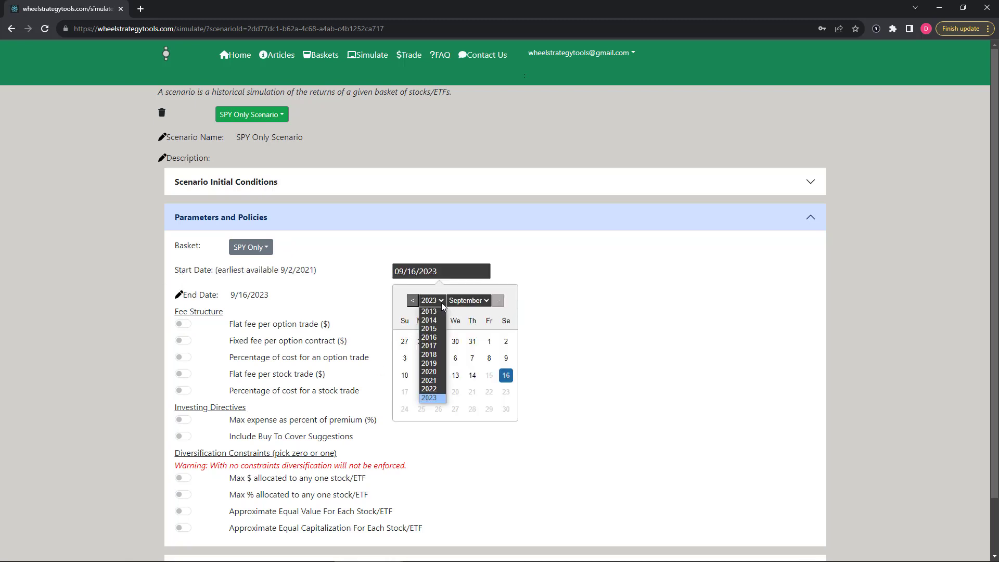
left_click(431, 388)
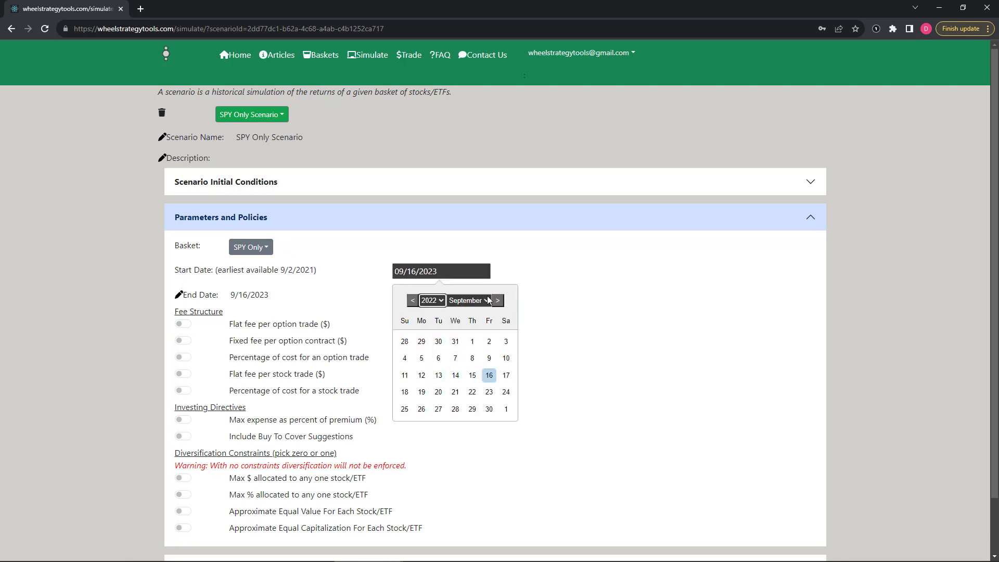
left_click(488, 300)
left_click(465, 389)
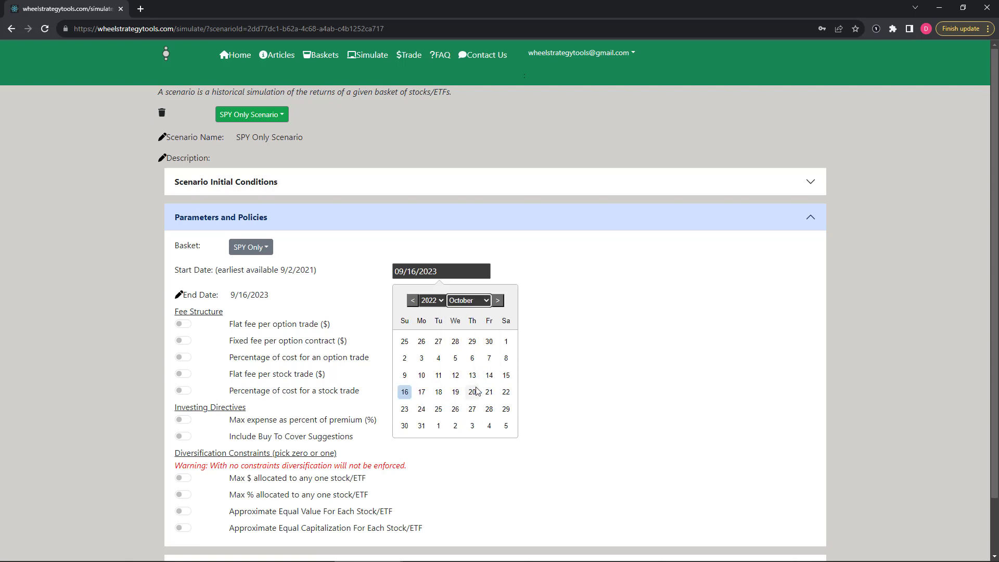
left_click(421, 426)
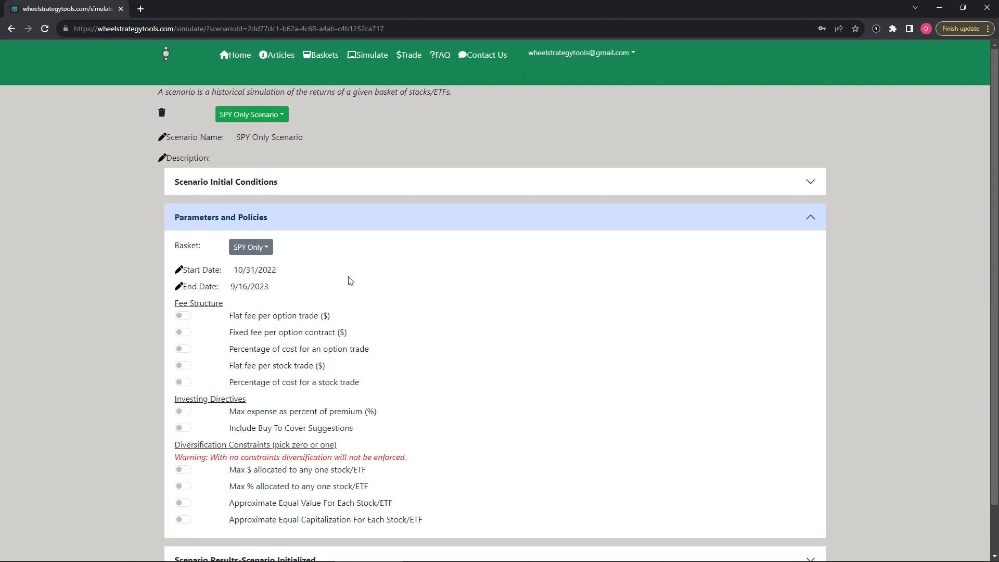
Set the scenario's end date to 11/11/2022.
left_click(179, 287)
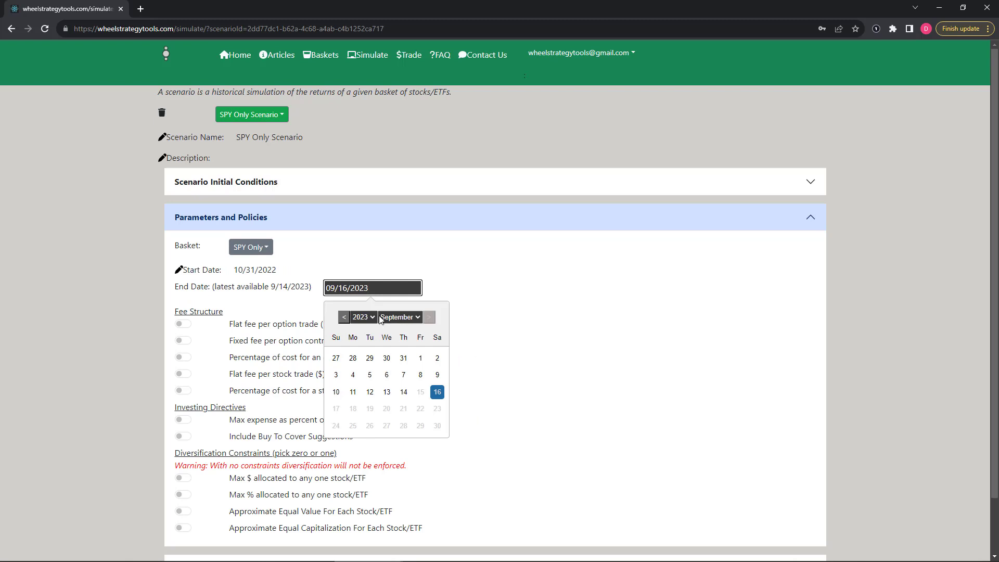
left_click(377, 320)
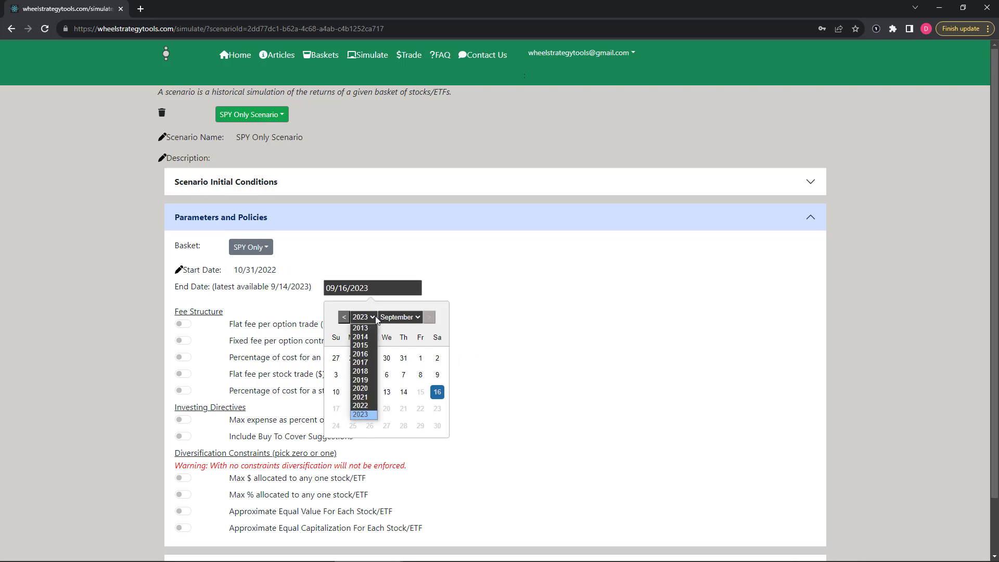
left_click(375, 394)
left_click(420, 319)
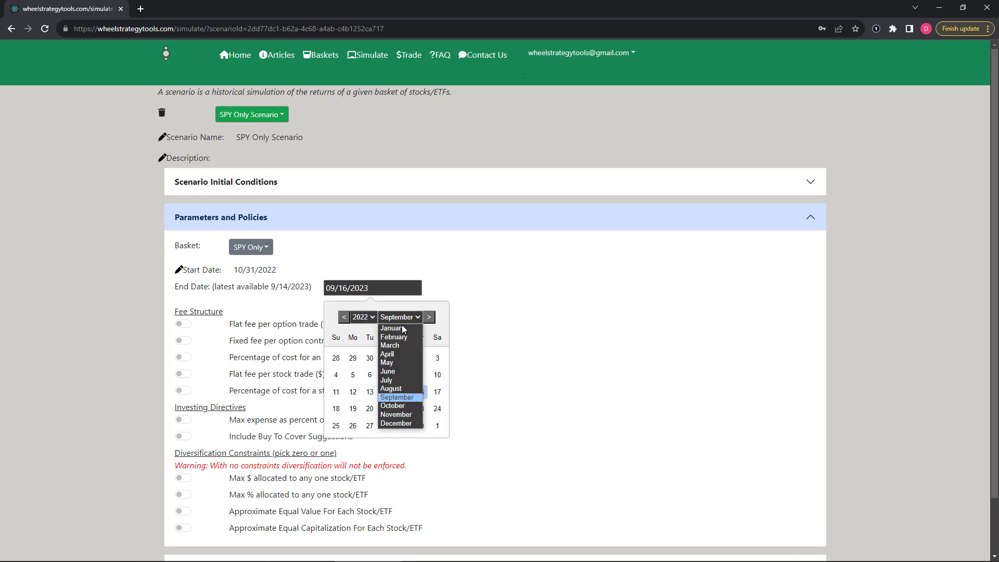
left_click(402, 415)
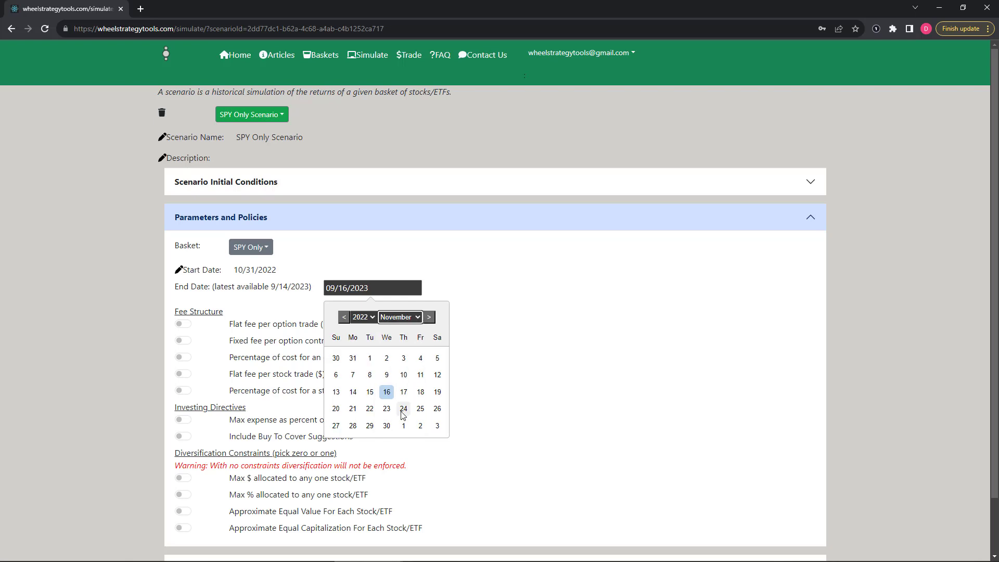
left_click(421, 376)
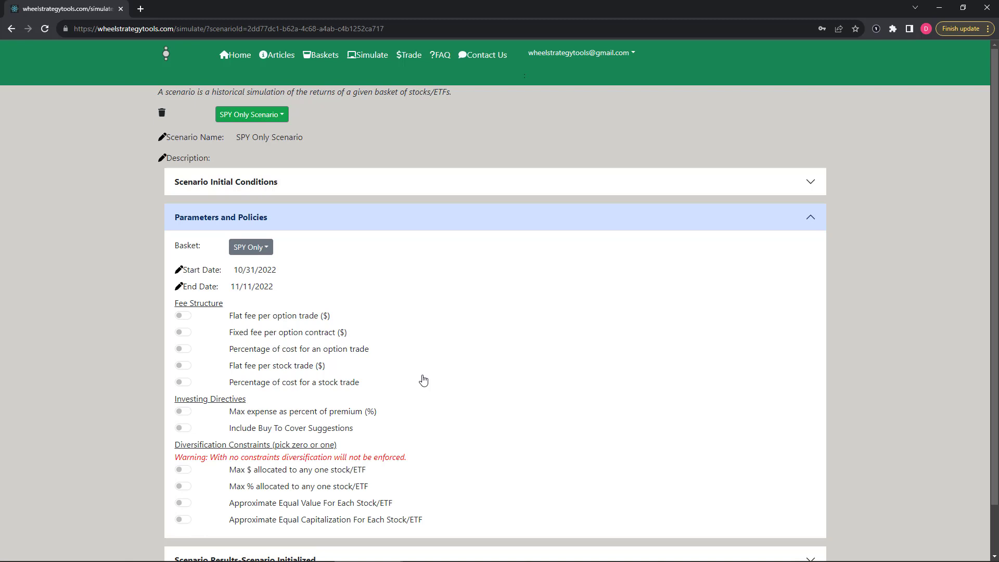
Enable the fixed fee per option contract in the fee structure and set it to $0.65.
left_click(186, 333)
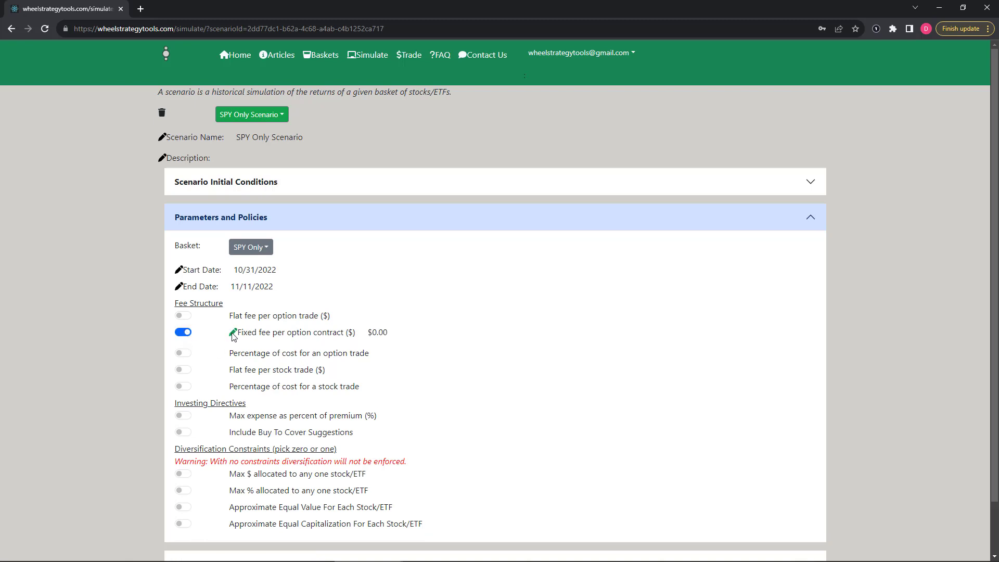
left_click(233, 332)
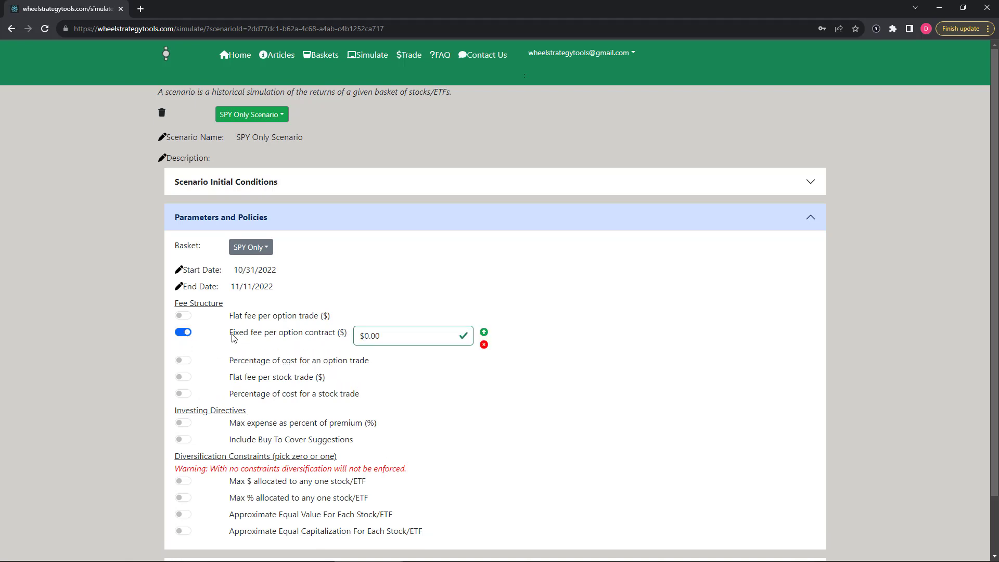
left_click(384, 335)
key("BackSpace")
key("BackSpace")
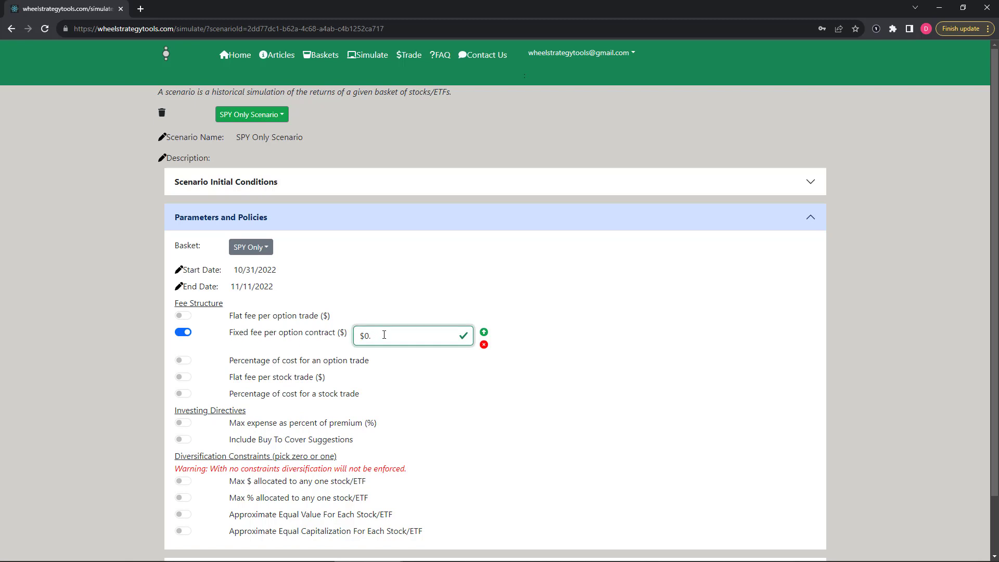
type("65")
key("Return")
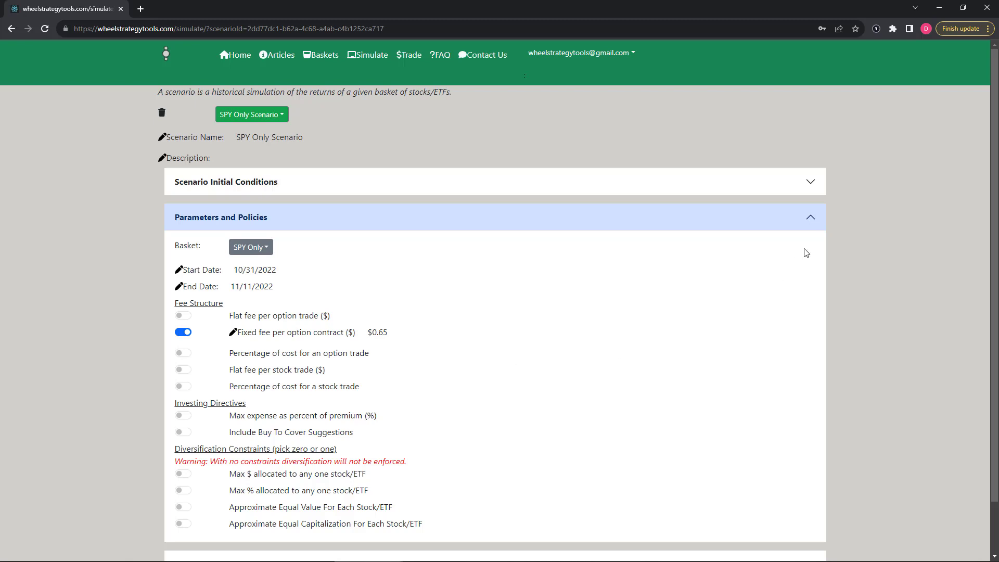
Collapse the parameters and policies, expand the scenario results, and run the scenario through to its position history.
left_click(812, 220)
left_click(813, 257)
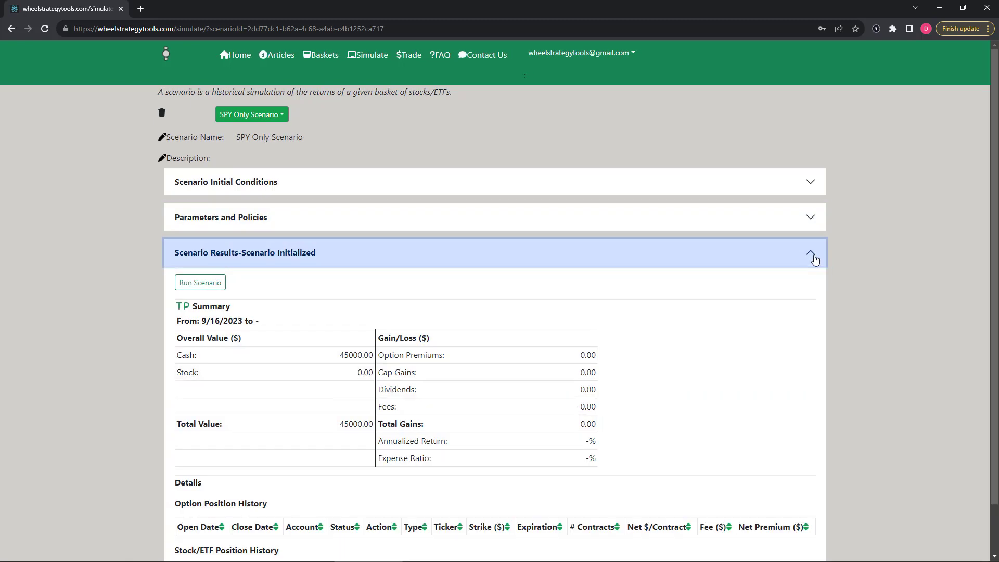
left_click(204, 286)
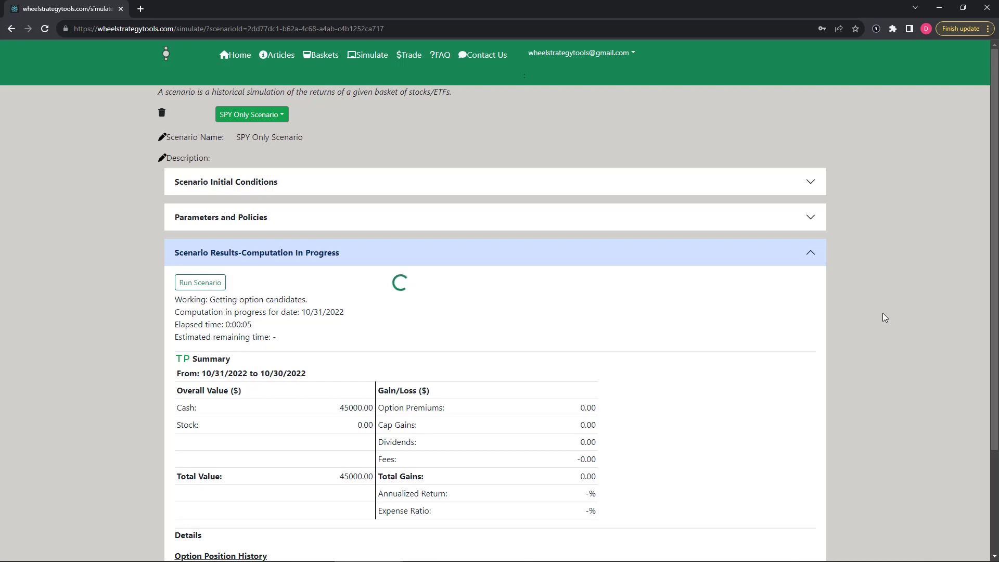
scroll(882, 314, "down", 3)
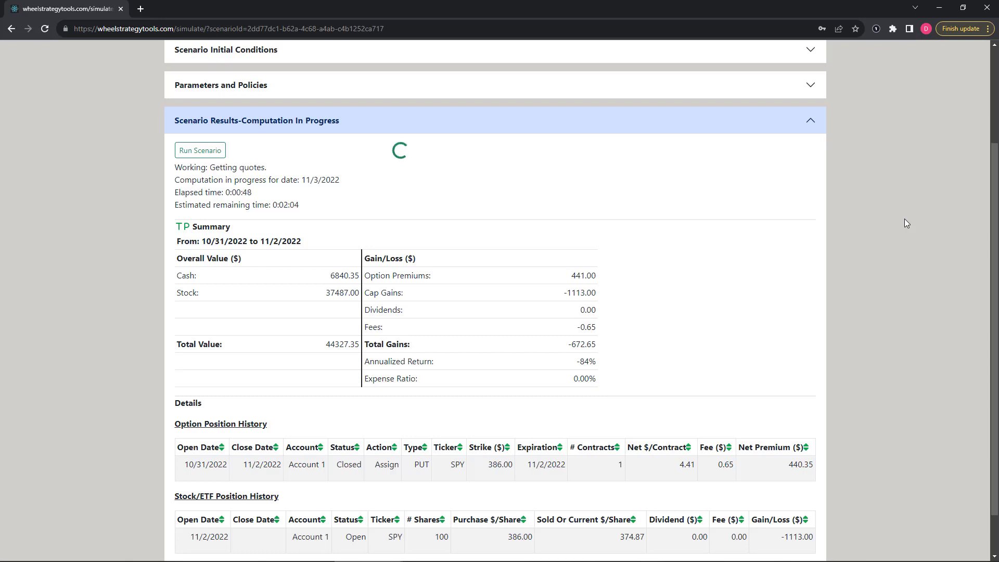
scroll(904, 219, "down", 1)
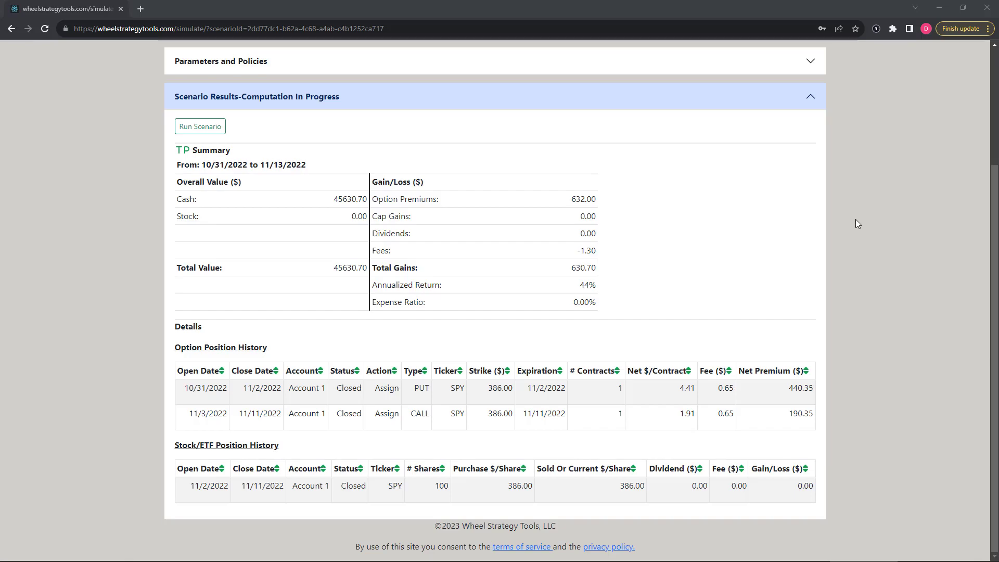
View the transactions for the scenario's accounts, and open the positions for its accounts from the results summary.
left_click(180, 151)
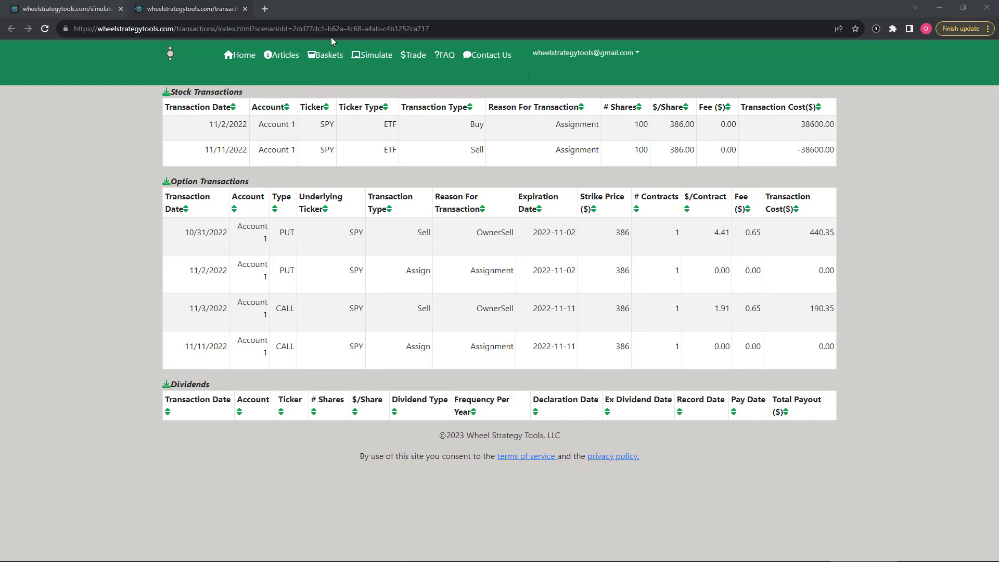
left_click(73, 8)
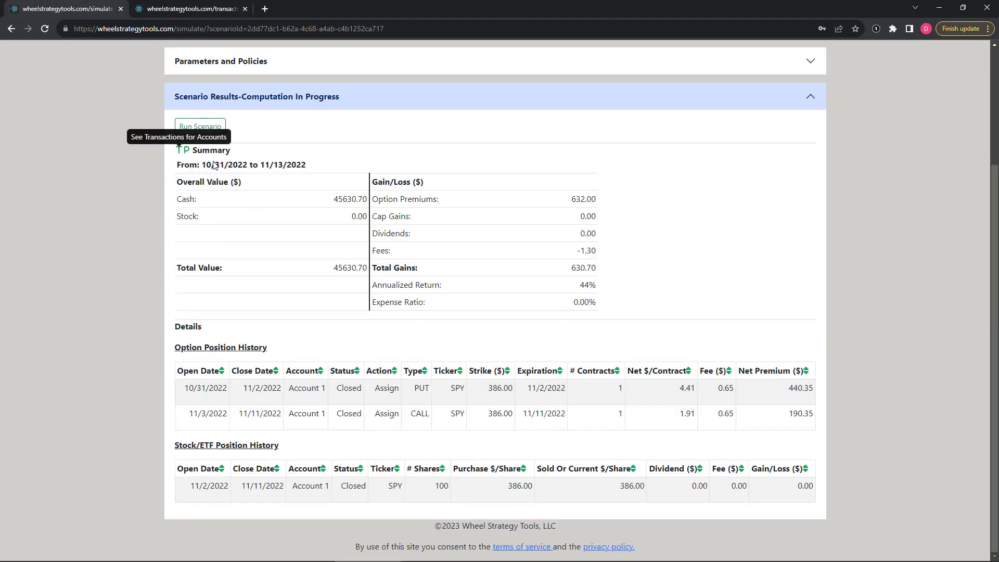
left_click(186, 152)
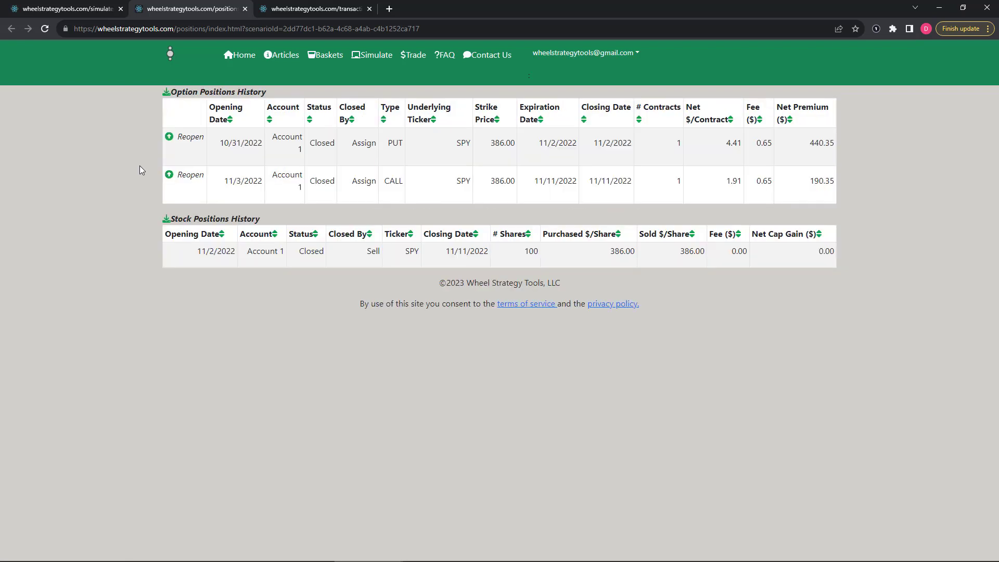
Download the option positions history as a CSV file and open it from the Downloads folder in LibreOffice Calc with the default import settings.
left_click(166, 93)
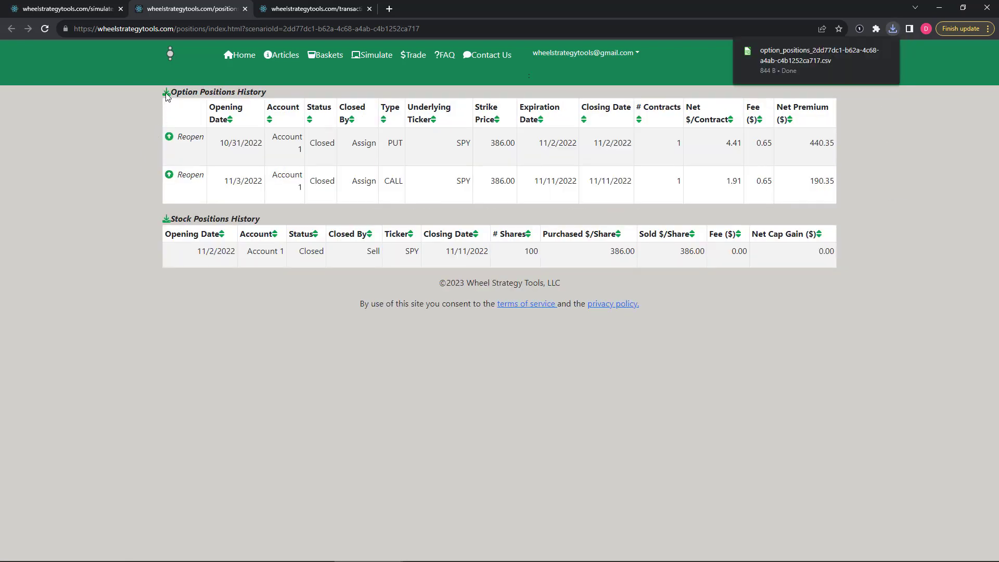
left_click(77, 556)
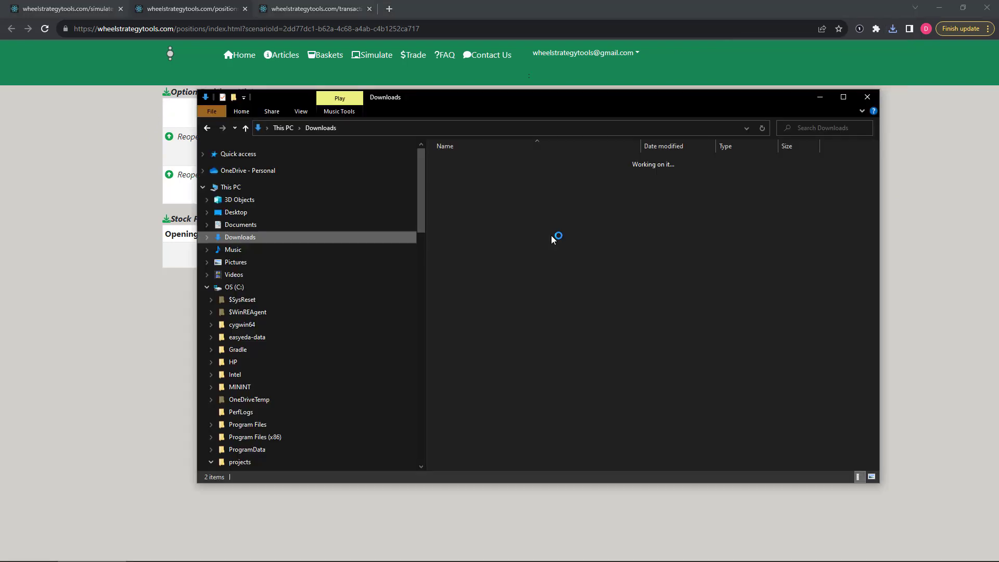
left_click(482, 178)
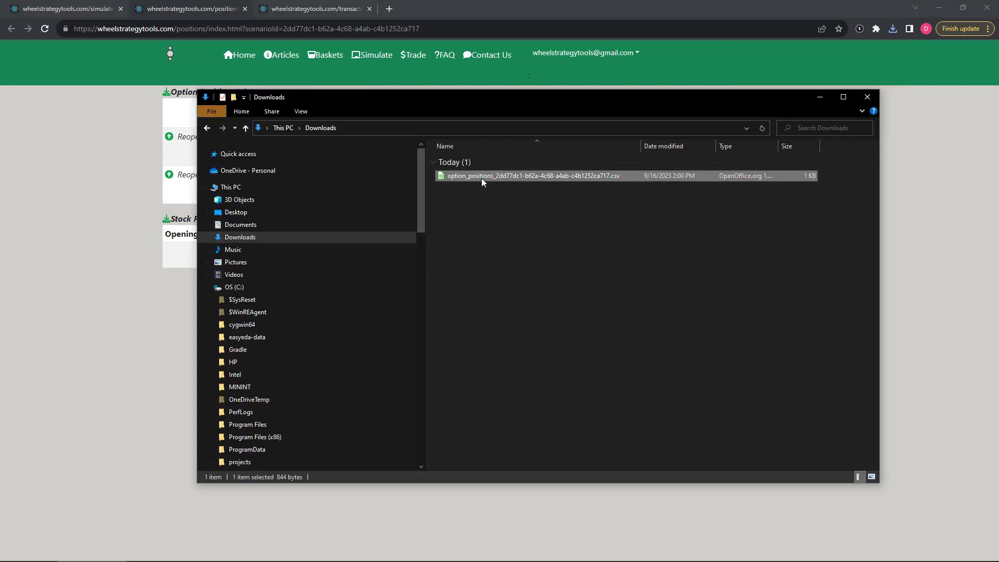
double_click(482, 178)
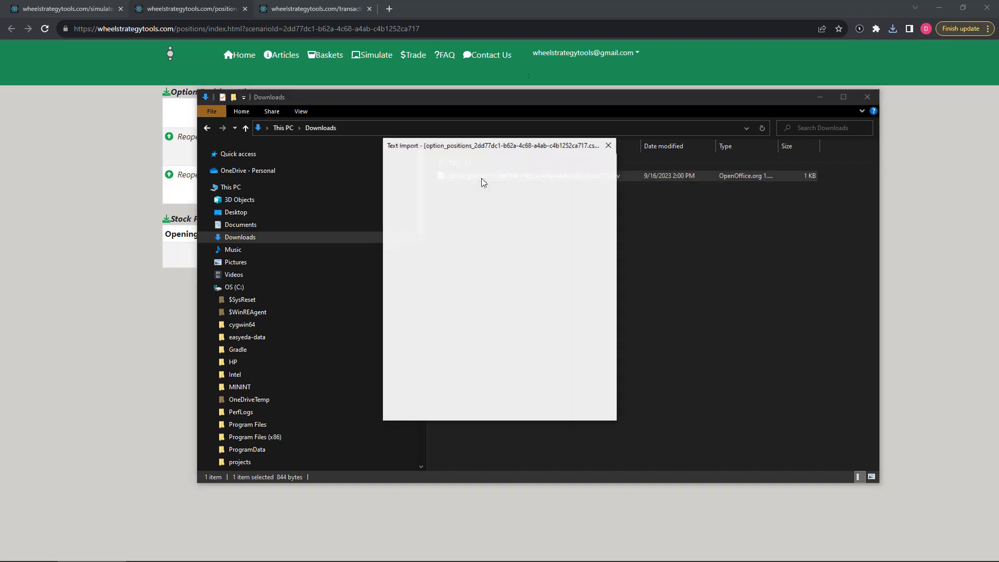
left_click(547, 409)
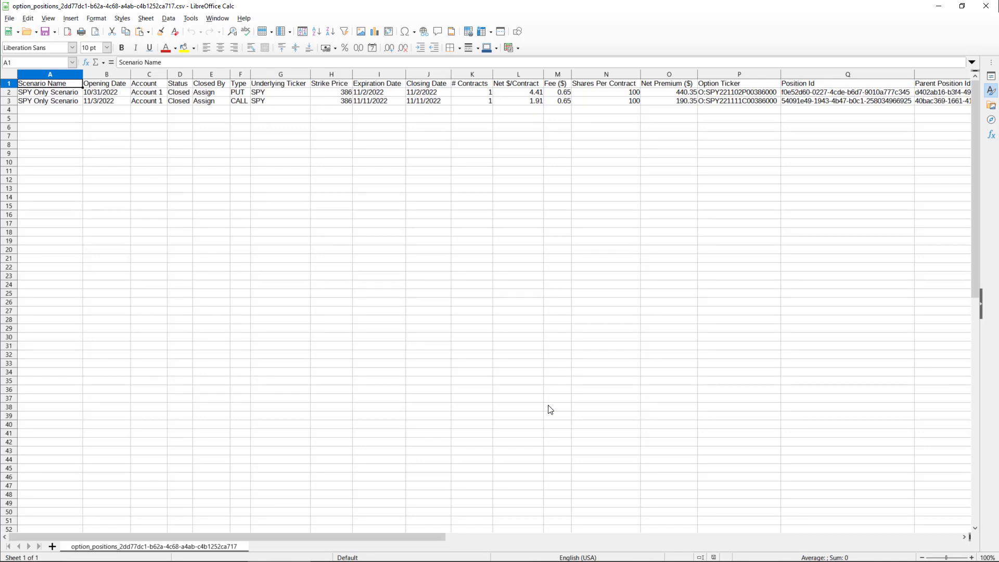
Close the spreadsheet, minimize the Downloads folder window, and return to the scenario results in the browser.
left_click(990, 7)
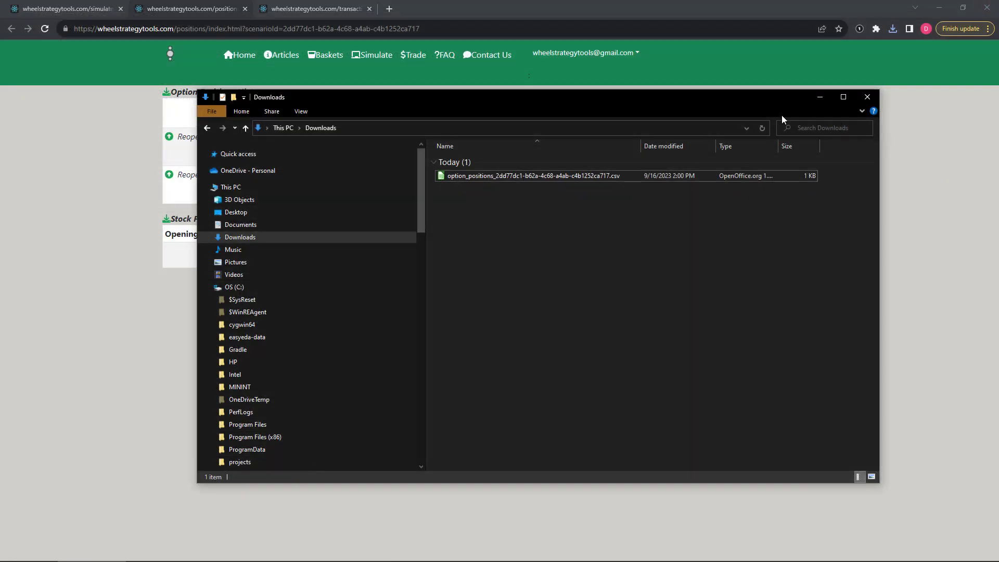
left_click(823, 94)
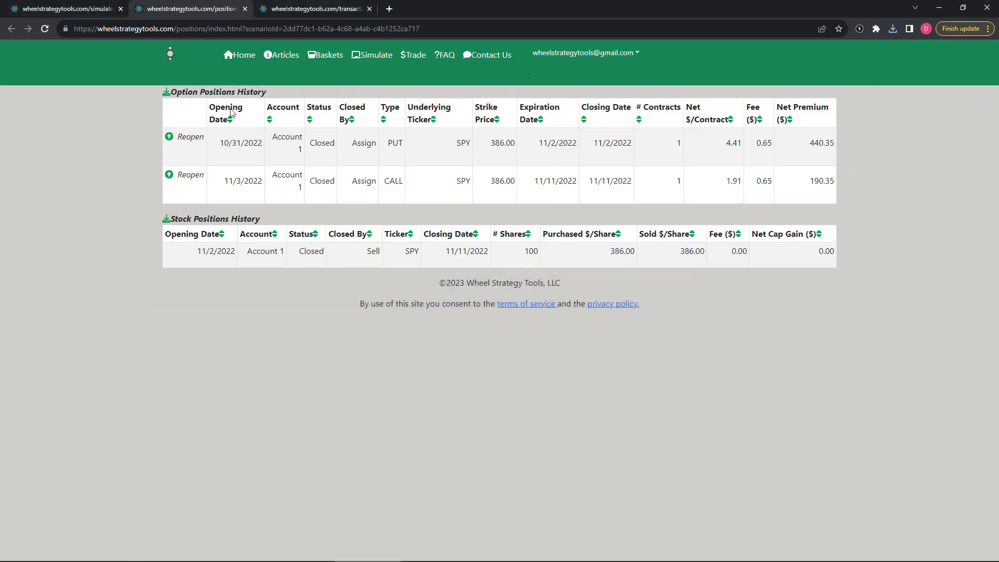
left_click(65, 9)
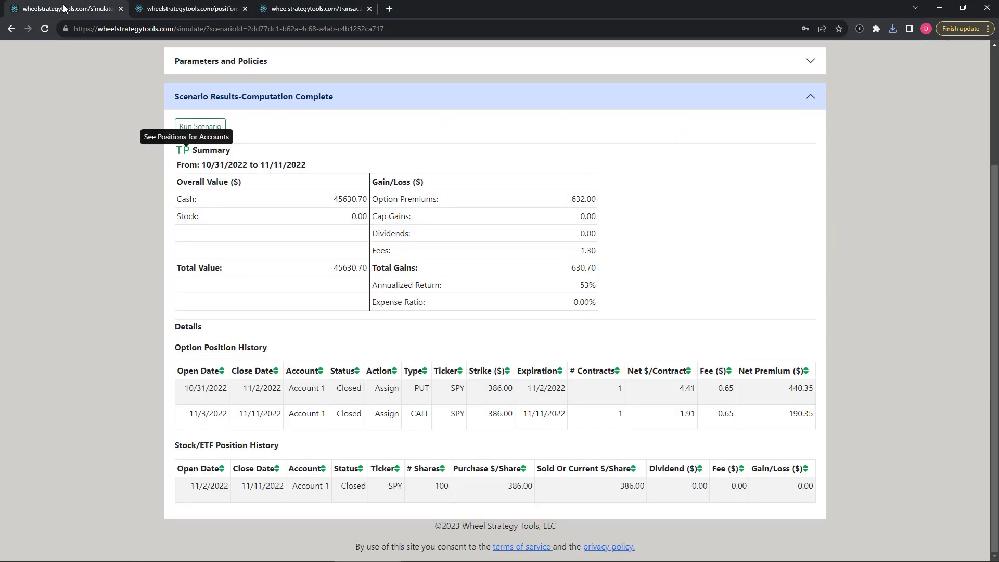